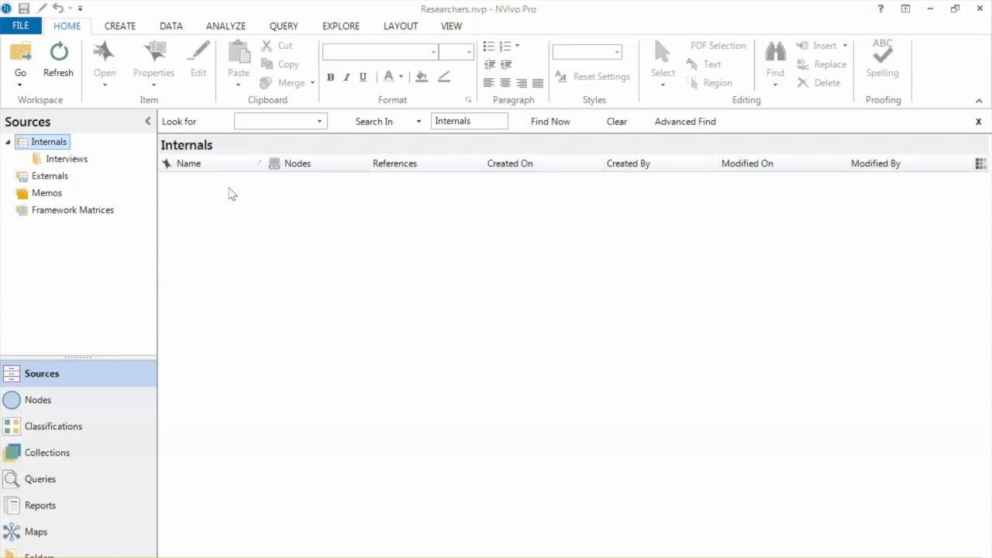
# Start a new Word Frequency query, which defaults to all sources and the 1000 most frequent words
pyautogui.click(90, 24)
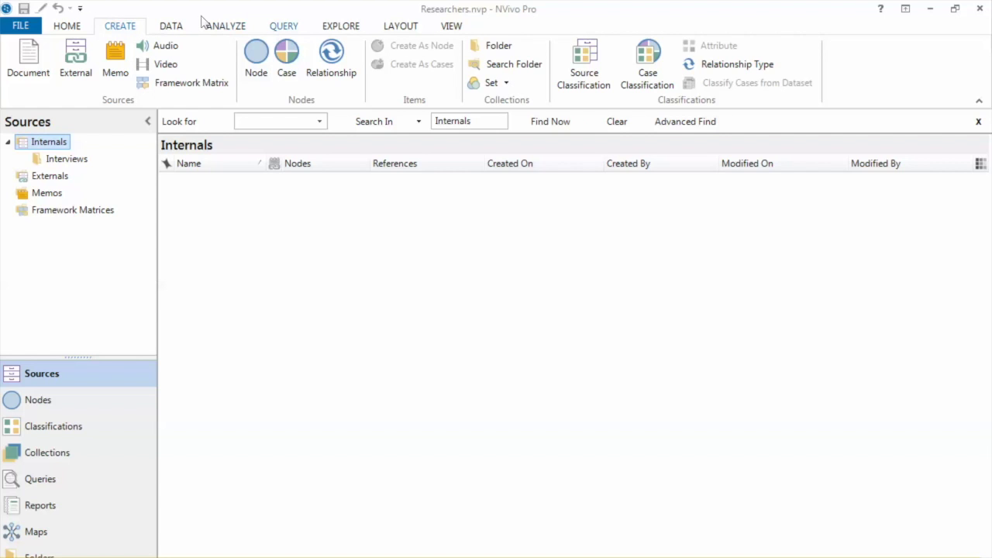
pyautogui.scroll(-3, 197, 18)
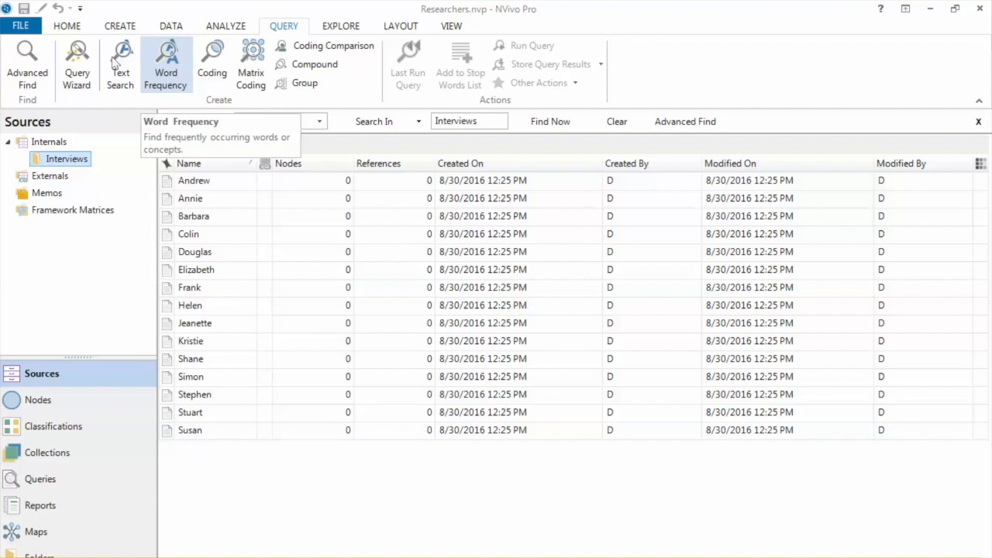
pyautogui.click(166, 72)
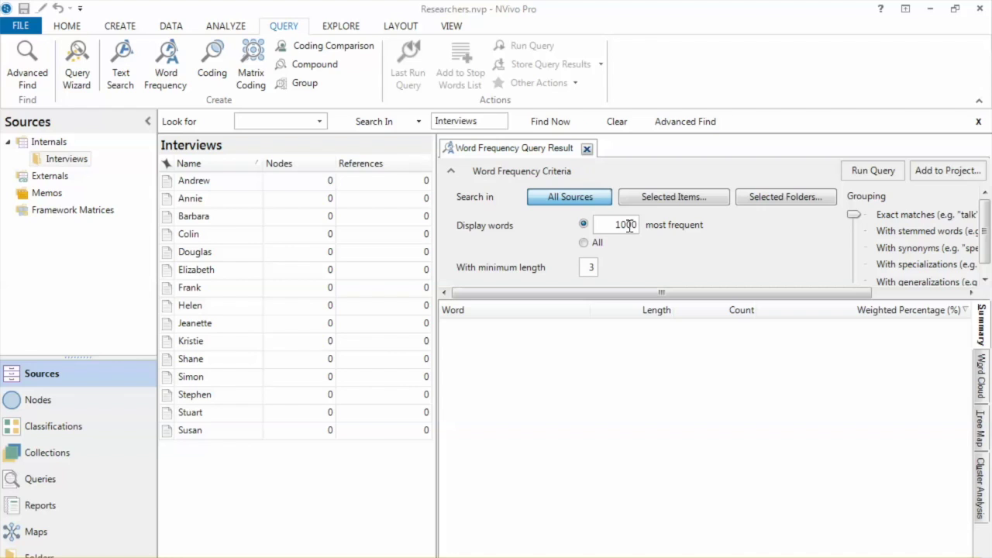
# Limit the query to the top 100 words with a minimum length of 4, and run it
pyautogui.moveTo(630, 226); pyautogui.dragTo(637, 226)
pyautogui.press('BackSpace')
pyautogui.press('Tab')
pyautogui.write('4')
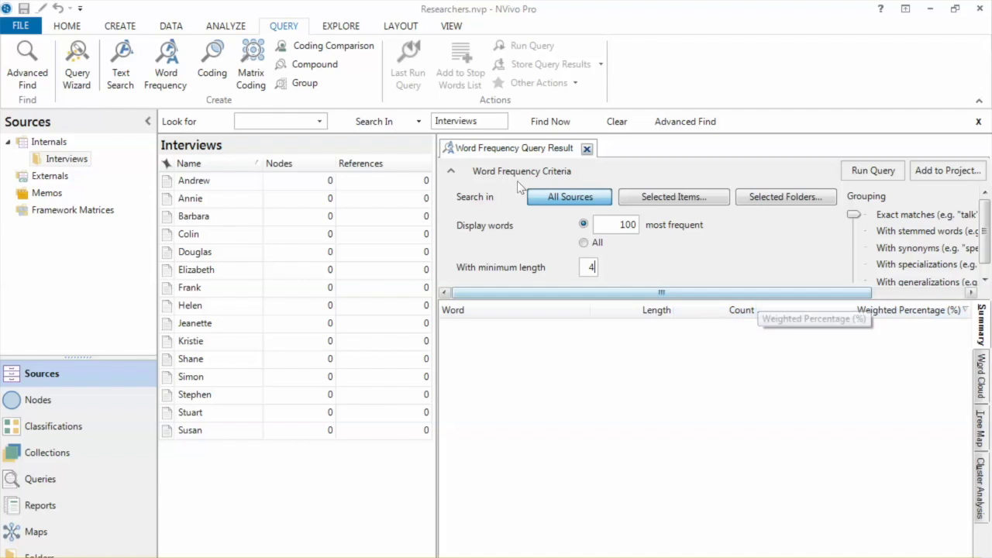
pyautogui.click(886, 173)
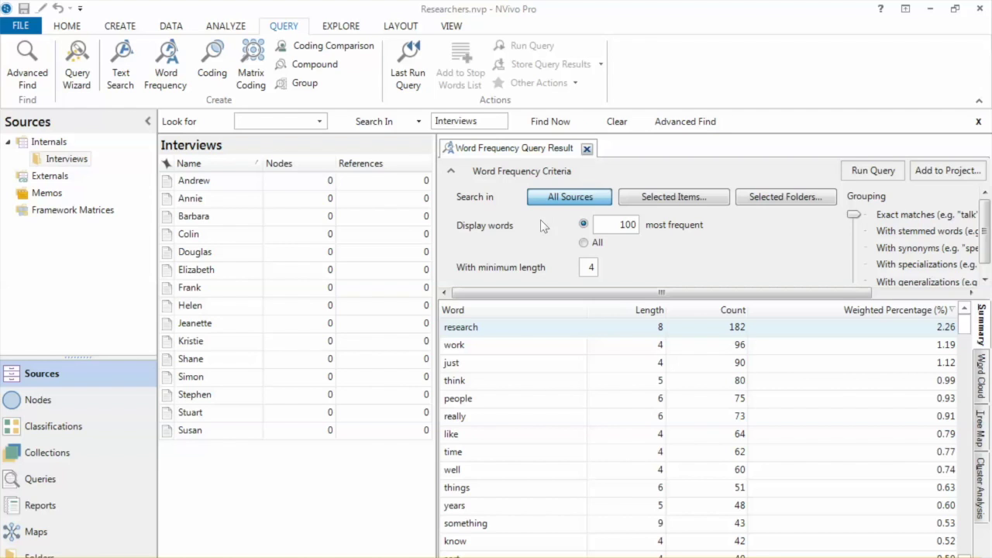
# Step down through the results, led by research (182) and work (96)
pyautogui.press('Down')
pyautogui.press('Down')
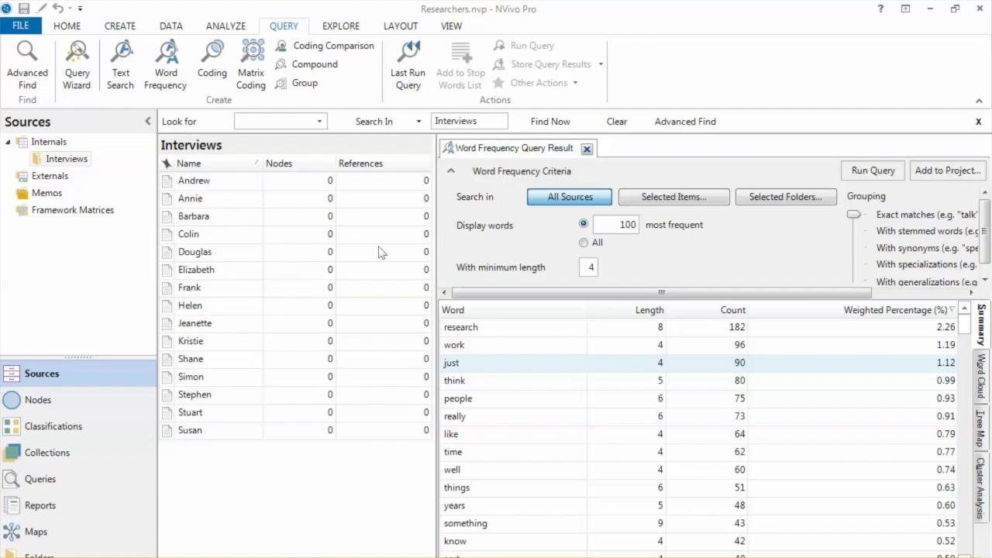
# Add the word 'just' from the results to the stop words list and confirm
pyautogui.rightClick(570, 364)
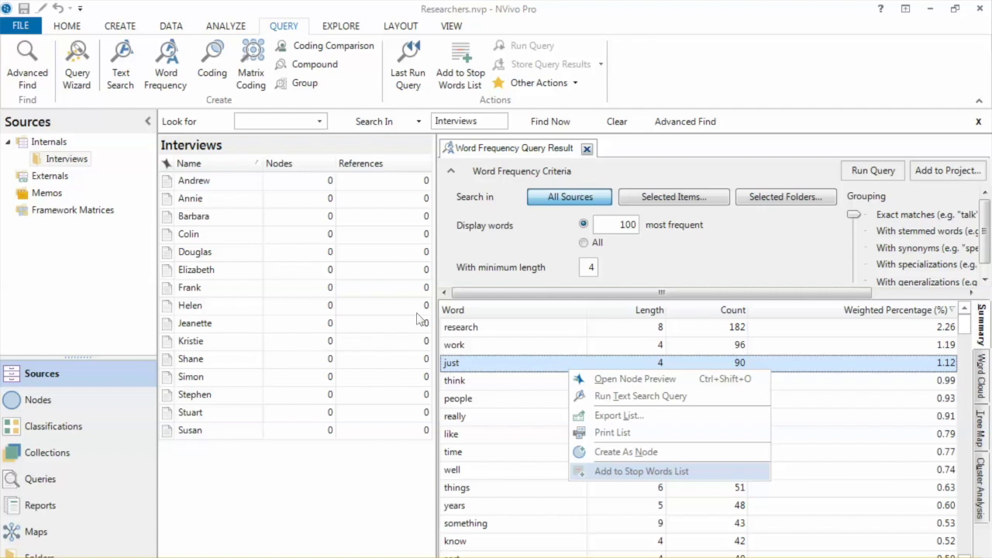
pyautogui.press('Return')
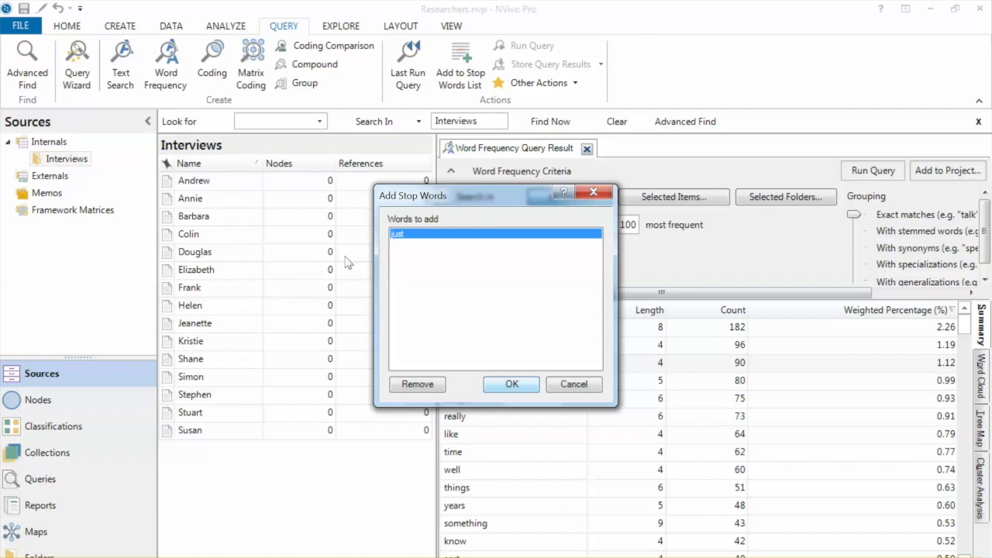
pyautogui.press('Return')
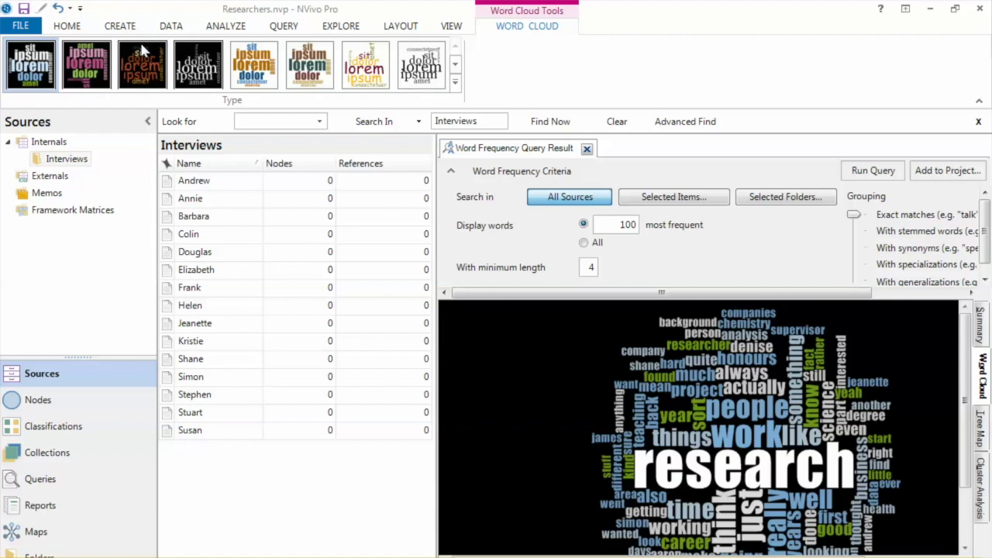
# Apply a different colour style to the word cloud, then move to the next style
pyautogui.click(254, 64)
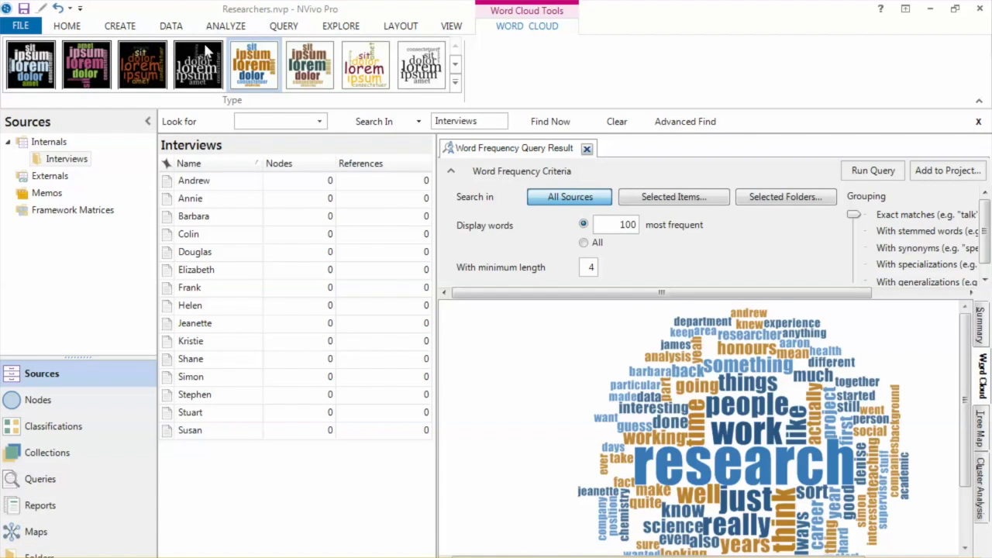
pyautogui.press('Right')
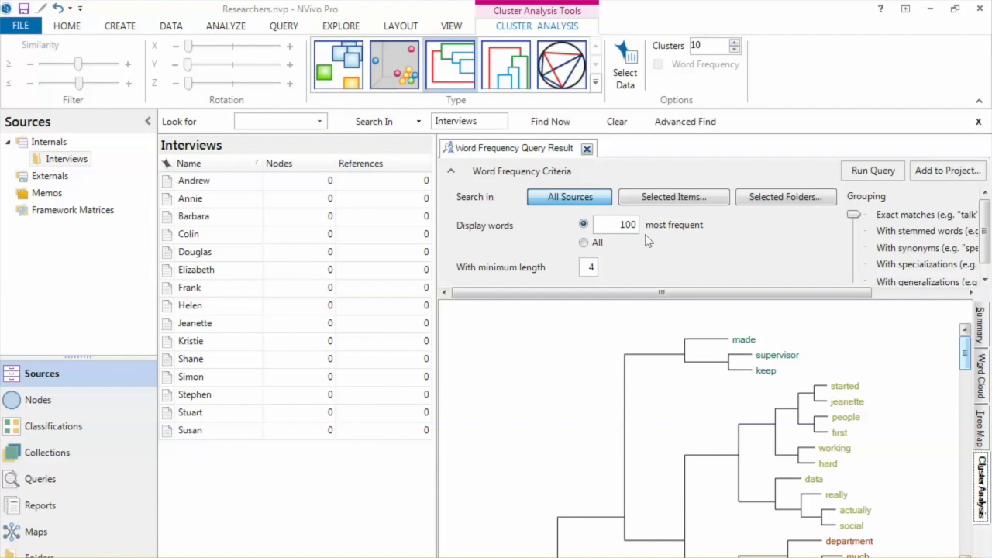
# Redraw the word clusters as a vertical dendrogram, then as a circle graph
pyautogui.scroll(-3, 649, 250)
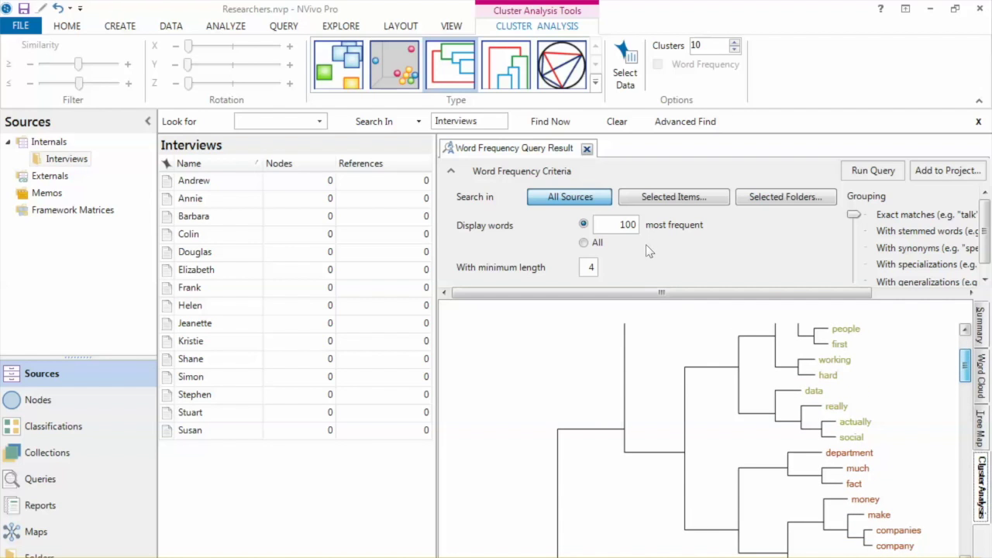
pyautogui.scroll(-1, 649, 250)
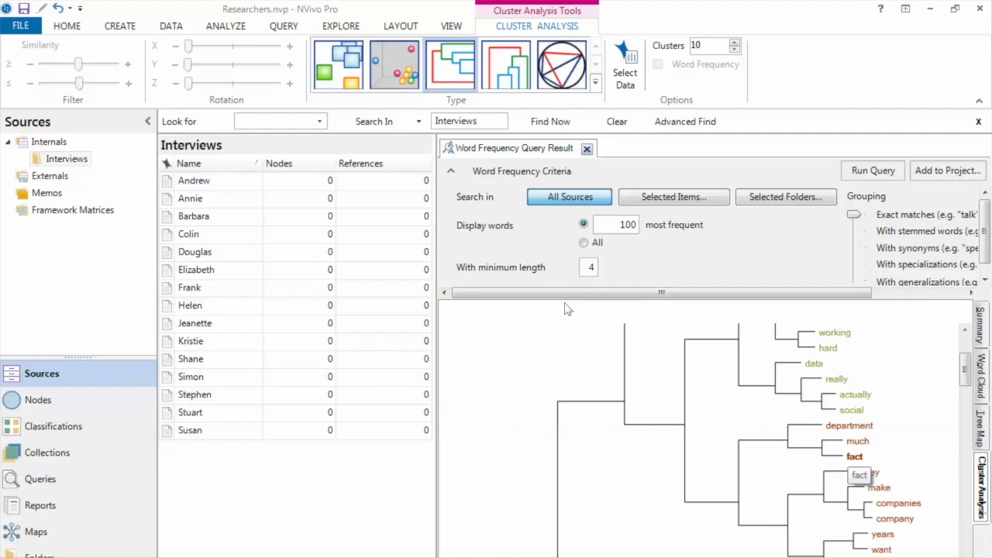
pyautogui.click(505, 64)
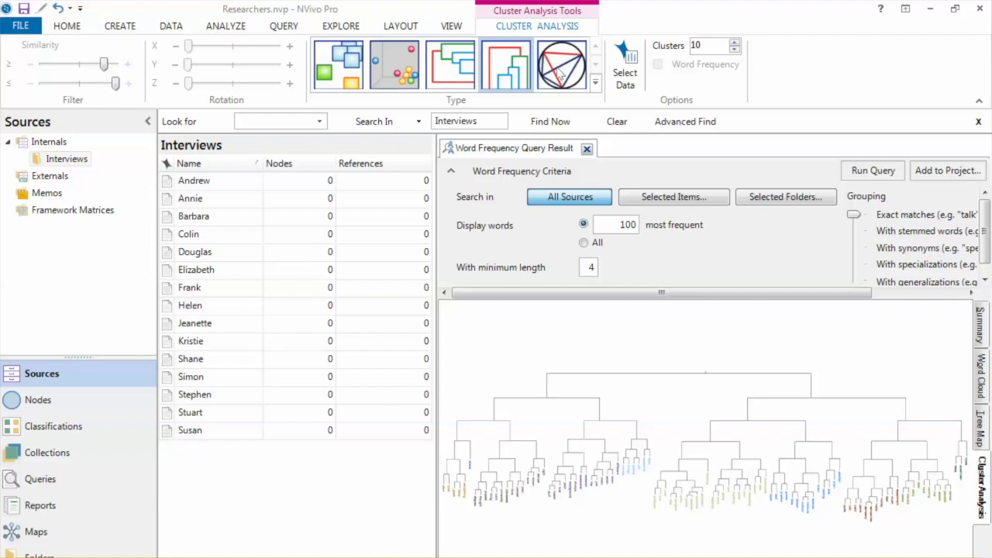
pyautogui.click(560, 72)
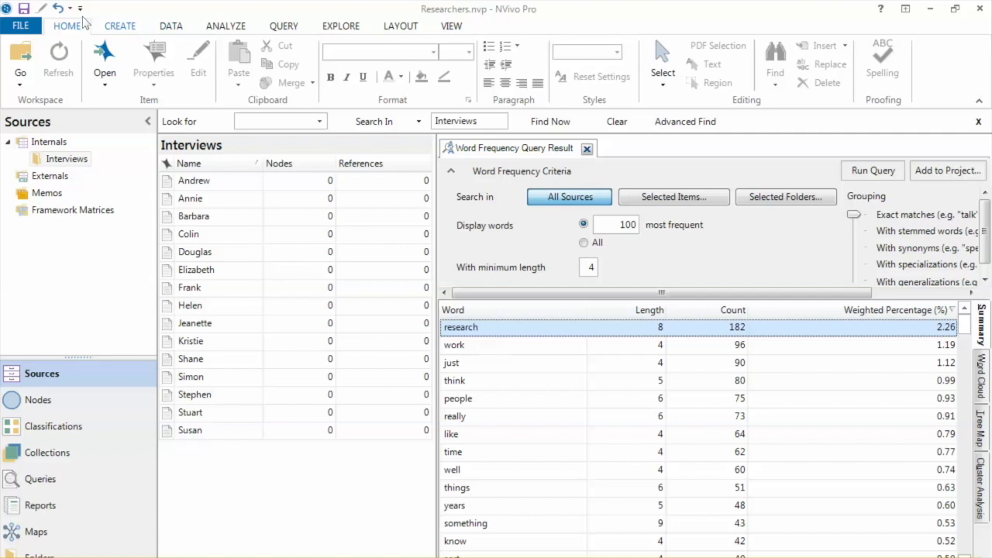
pyautogui.scroll(-1, 84, 22)
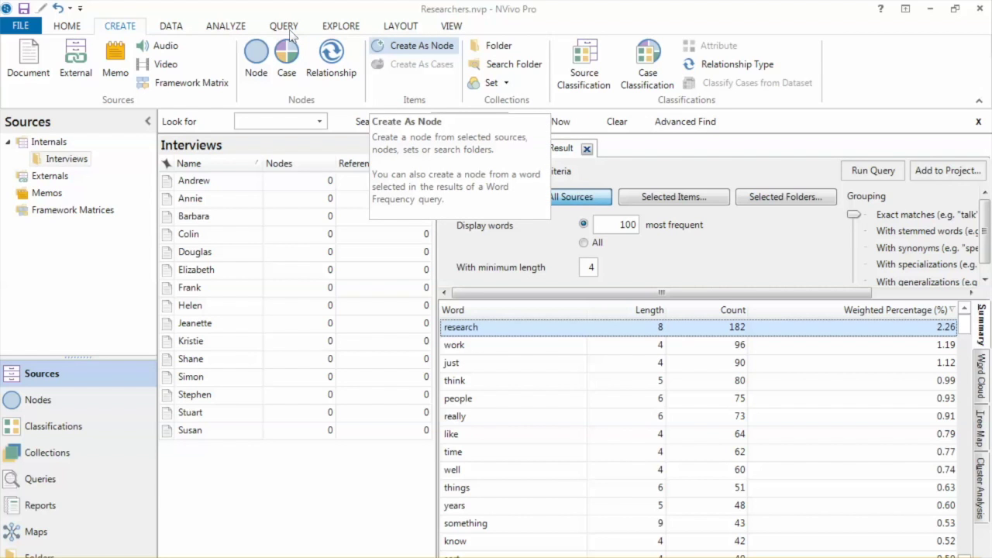
pyautogui.click(413, 45)
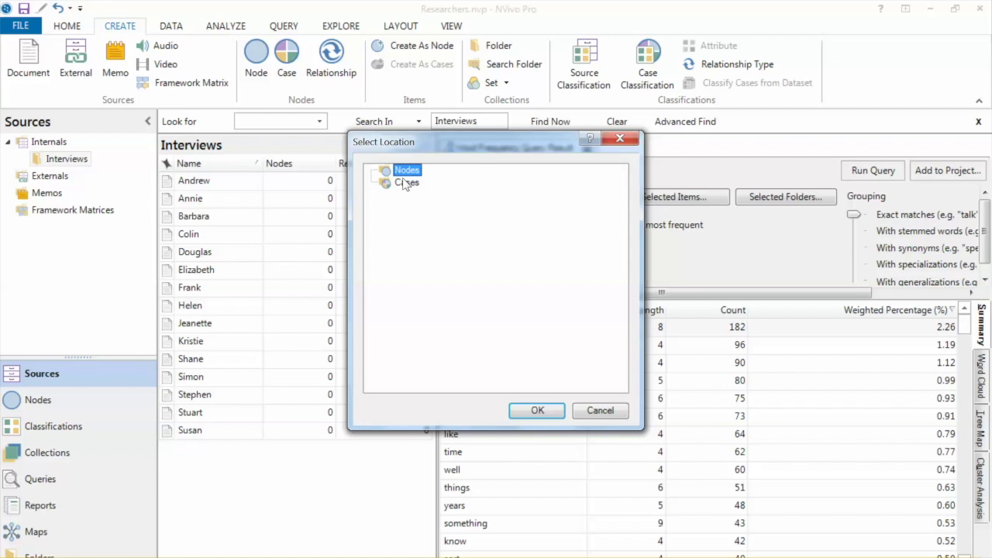
pyautogui.press('Escape')
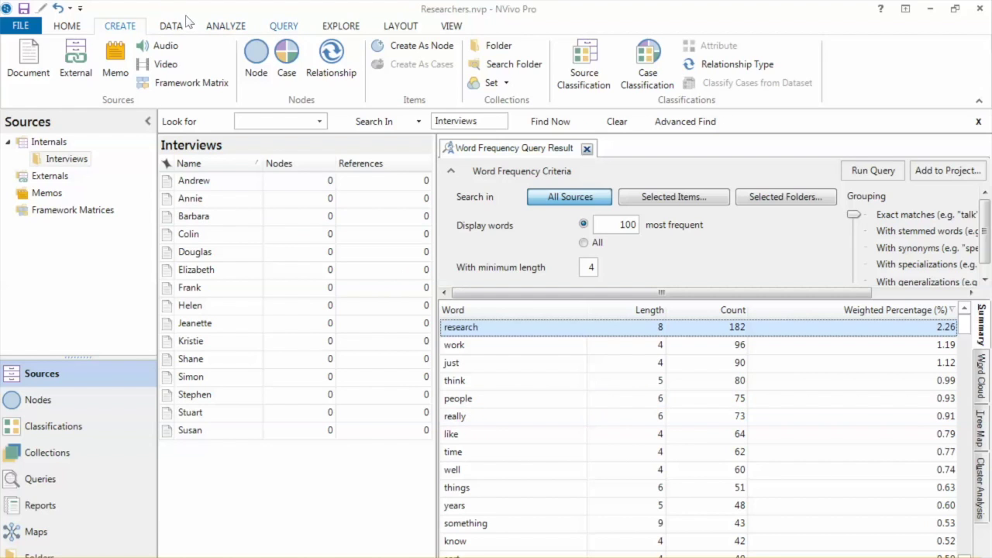
pyautogui.scroll(-3, 186, 20)
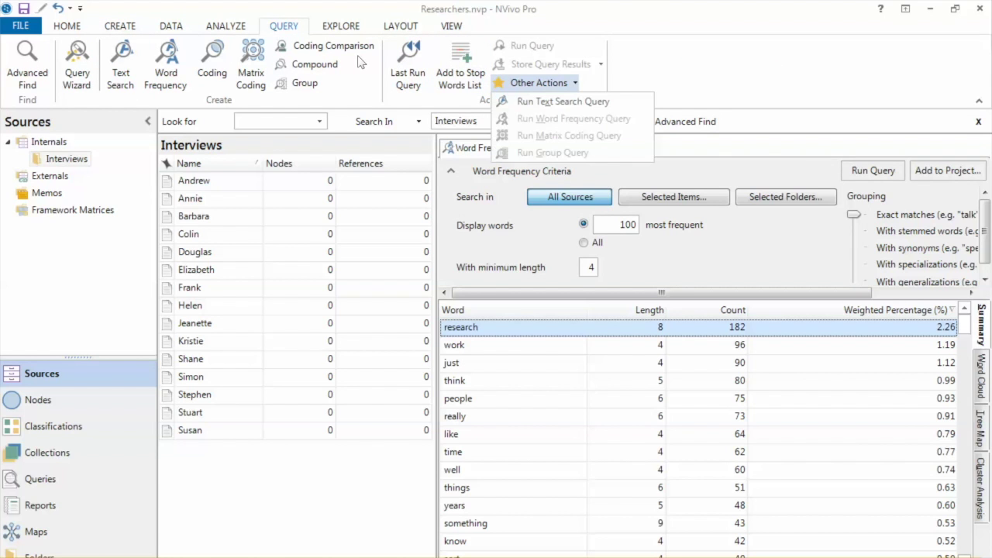
# Run a text search query for the word 'research' from the word list
pyautogui.press('Down')
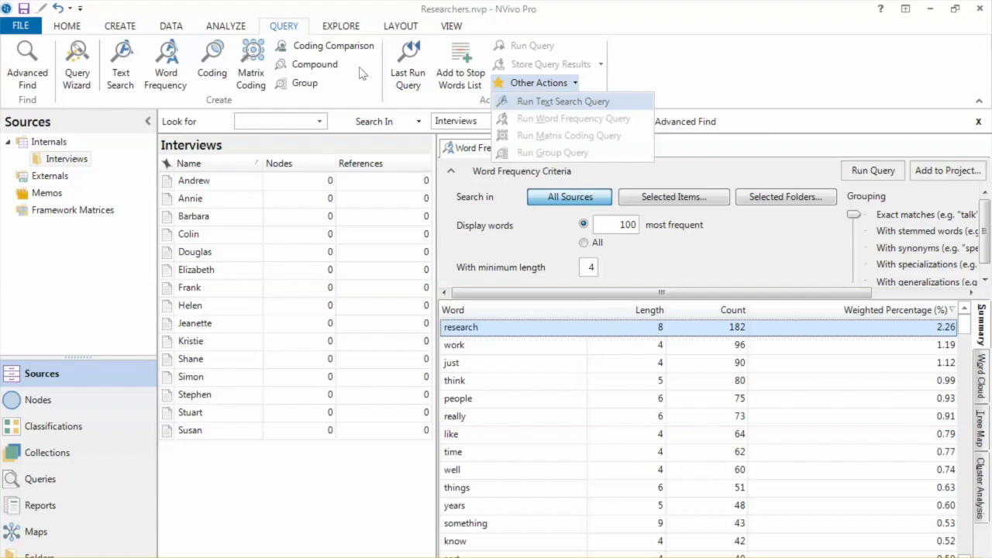
pyautogui.press('Return')
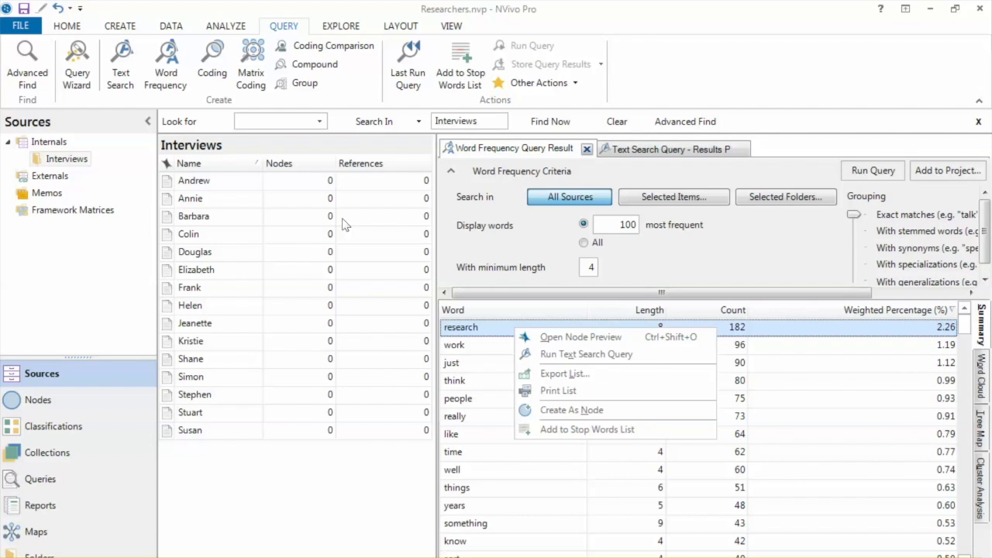
pyautogui.press('Down')
pyautogui.press('Down')
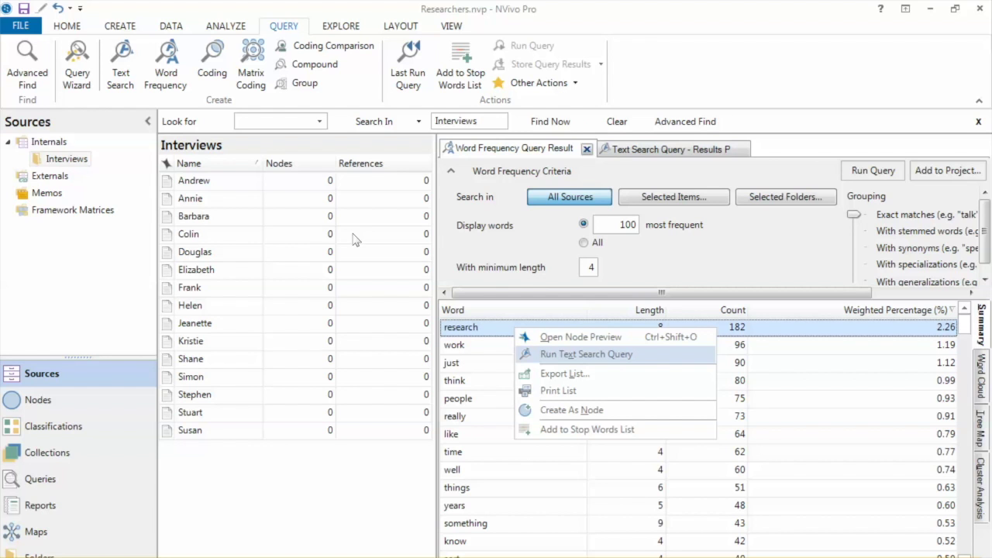
pyautogui.press('Return')
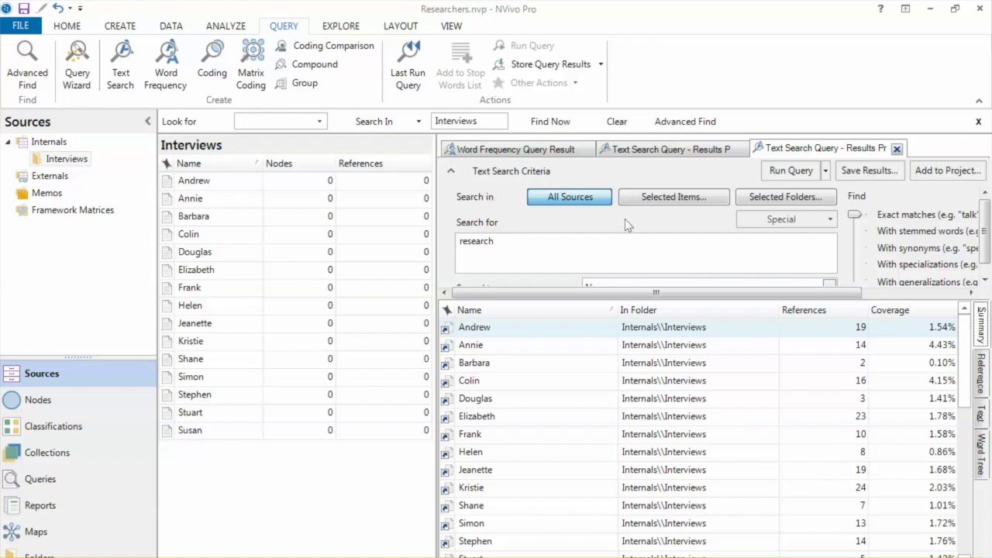
# Open the first interview from the 'research' search results, then show the results as a word tree
pyautogui.click(671, 333)
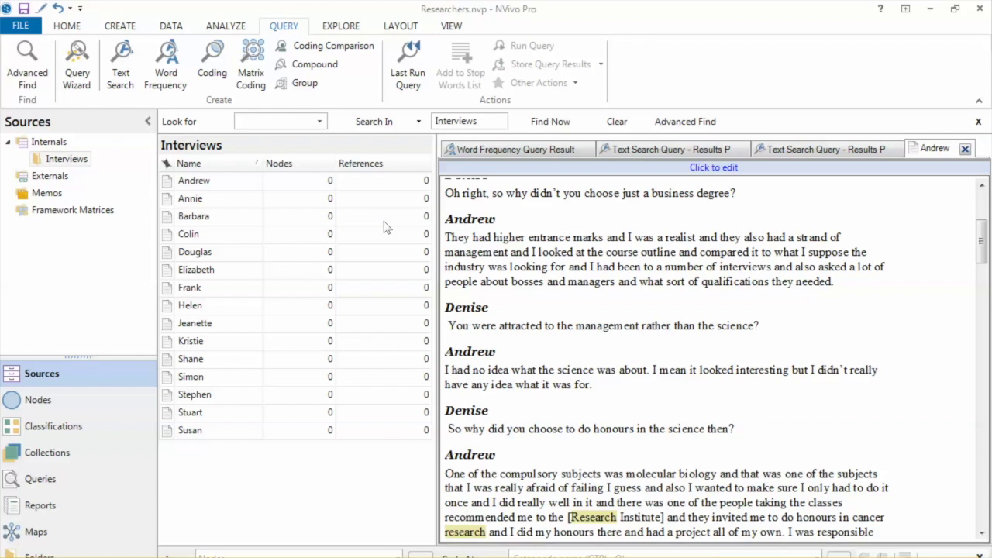
pyautogui.scroll(-3, 475, 304)
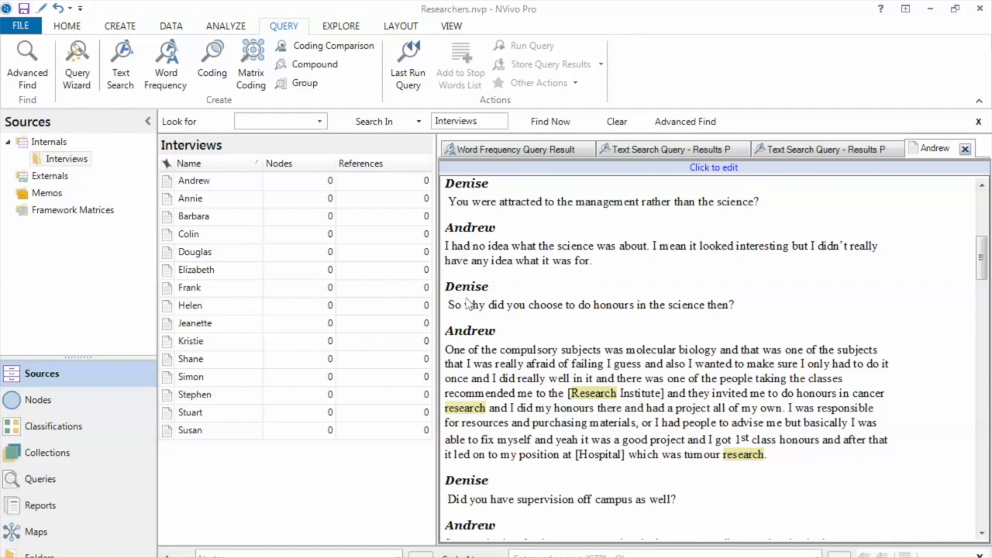
pyautogui.scroll(-3, 504, 303)
pyautogui.click(822, 149)
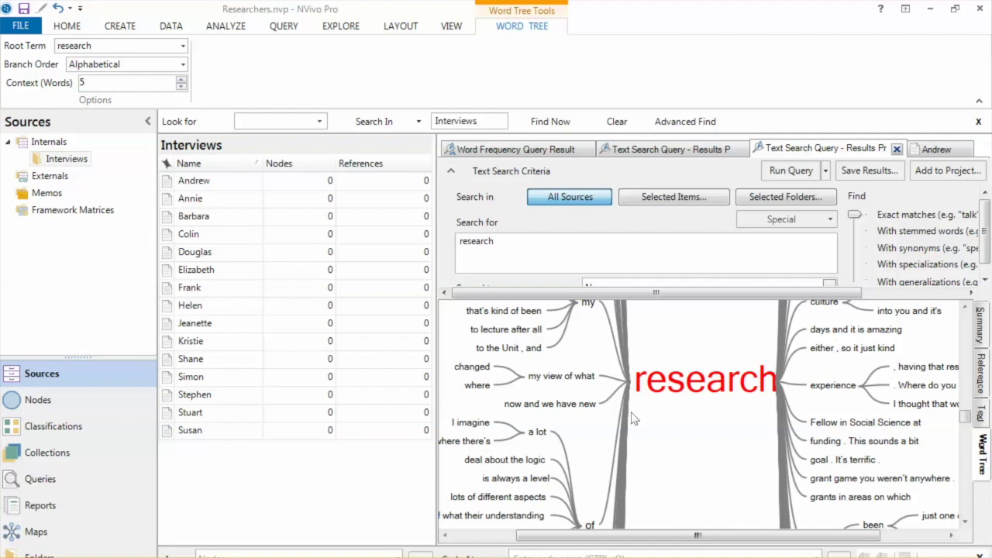
# Scroll through the 'research' word tree to inspect branches like 'my view of what' and 'experience'
pyautogui.scroll(-2, 632, 419)
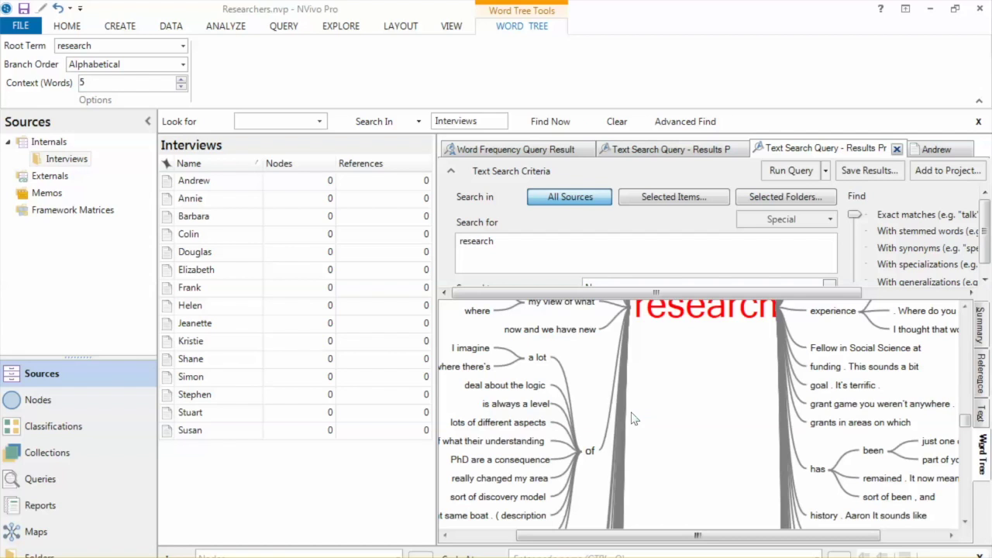
pyautogui.scroll(-1, 632, 418)
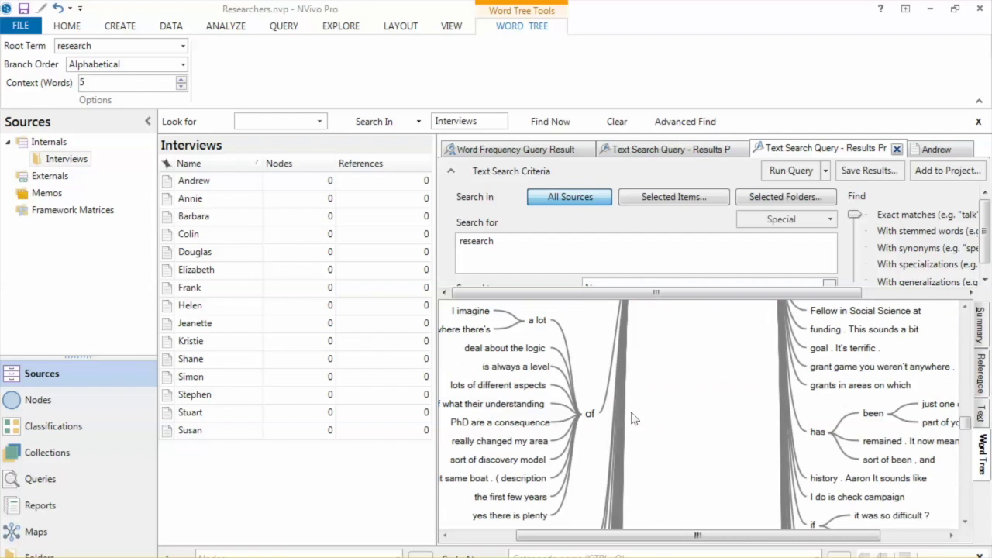
pyautogui.scroll(-1, 632, 419)
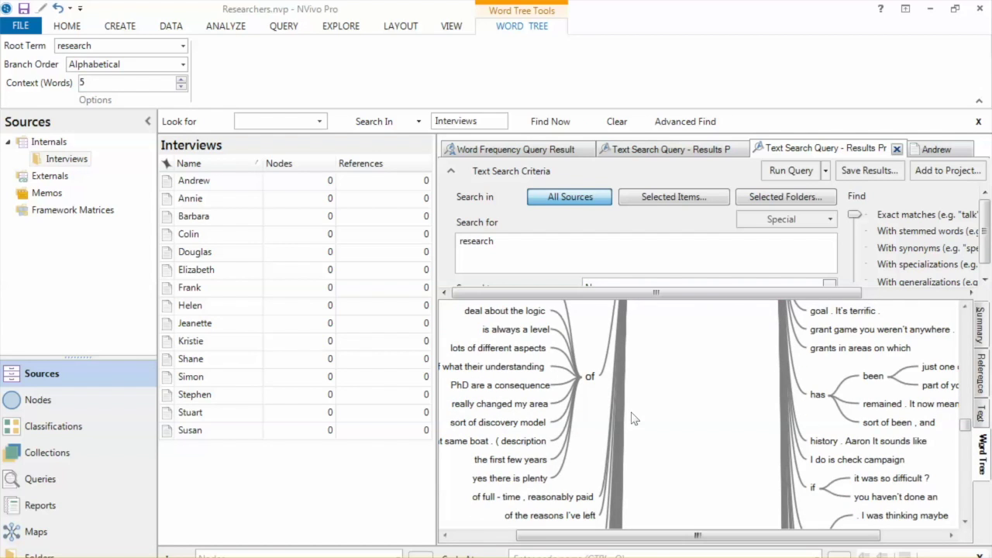
pyautogui.scroll(5, 632, 419)
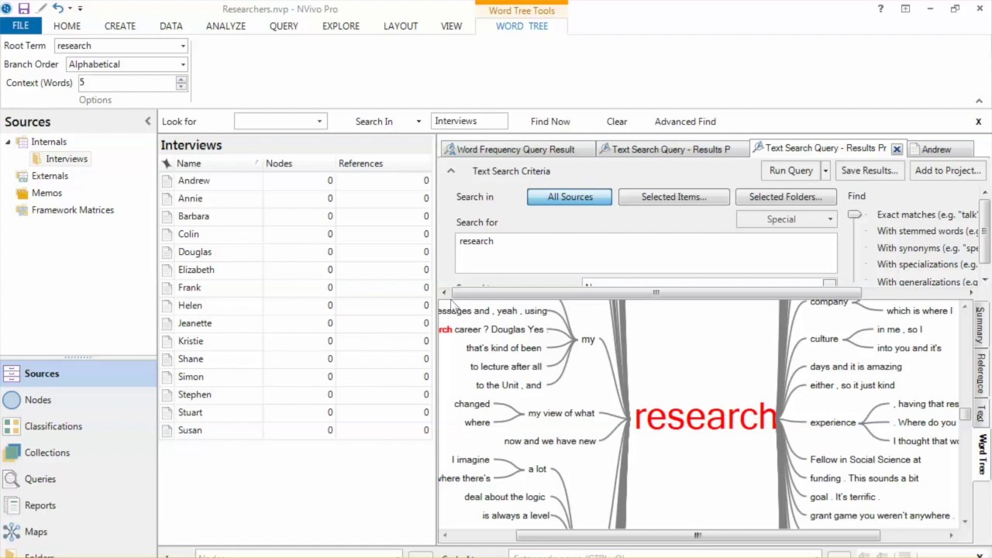
pyautogui.moveTo(463, 280)
pyautogui.scroll(-2, 700, 443)
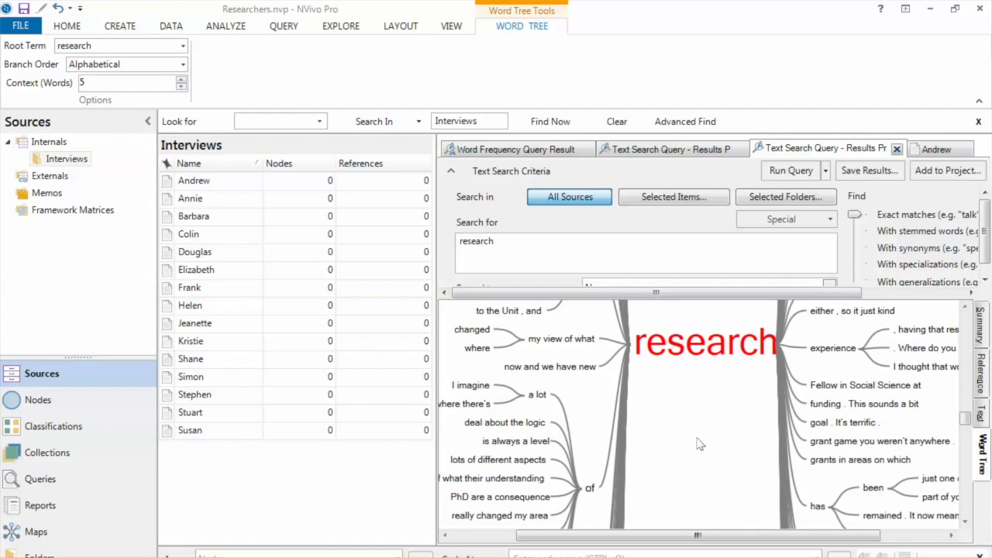